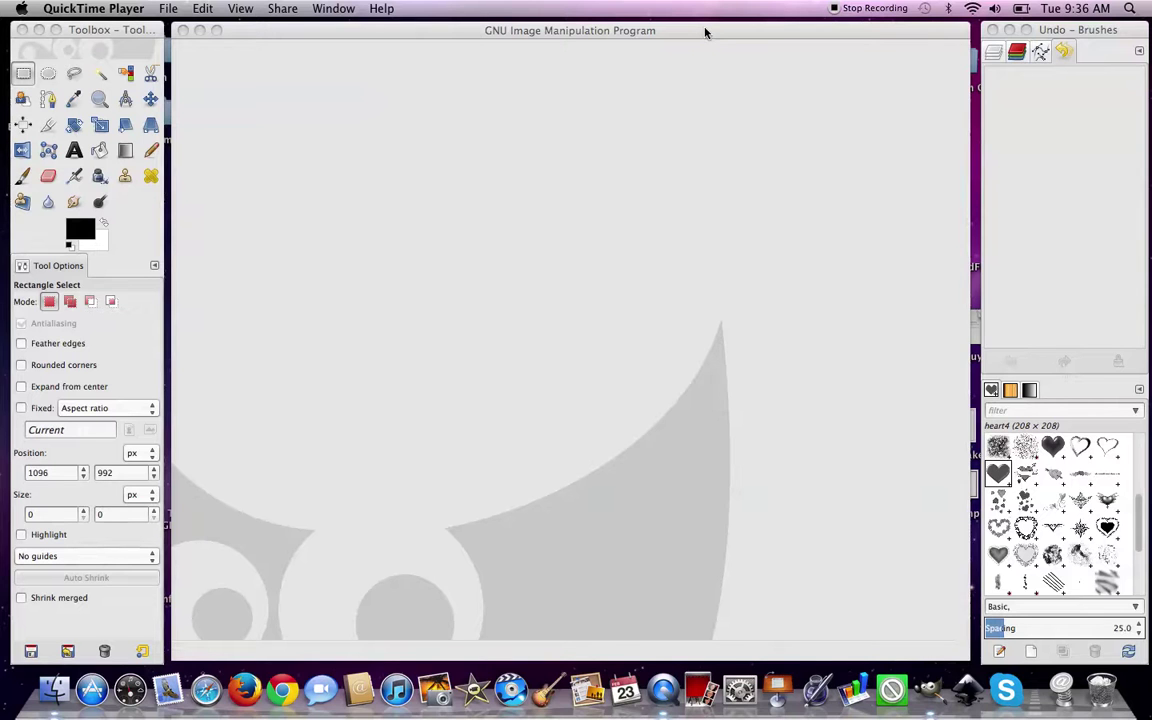
- Bring the GIMP window to the front
left_click(704, 32)
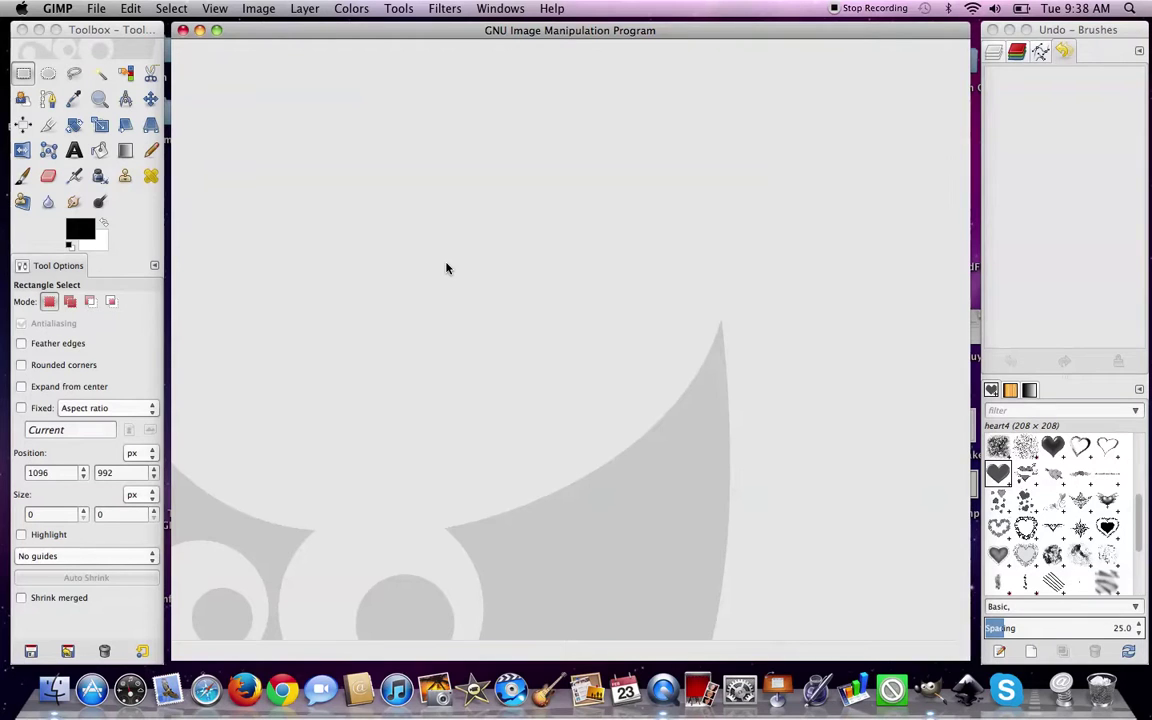
- Open the New Image dialog, check the 4500×5400 size in inches, return to pixels, and show Advanced Options
left_click(103, 8)
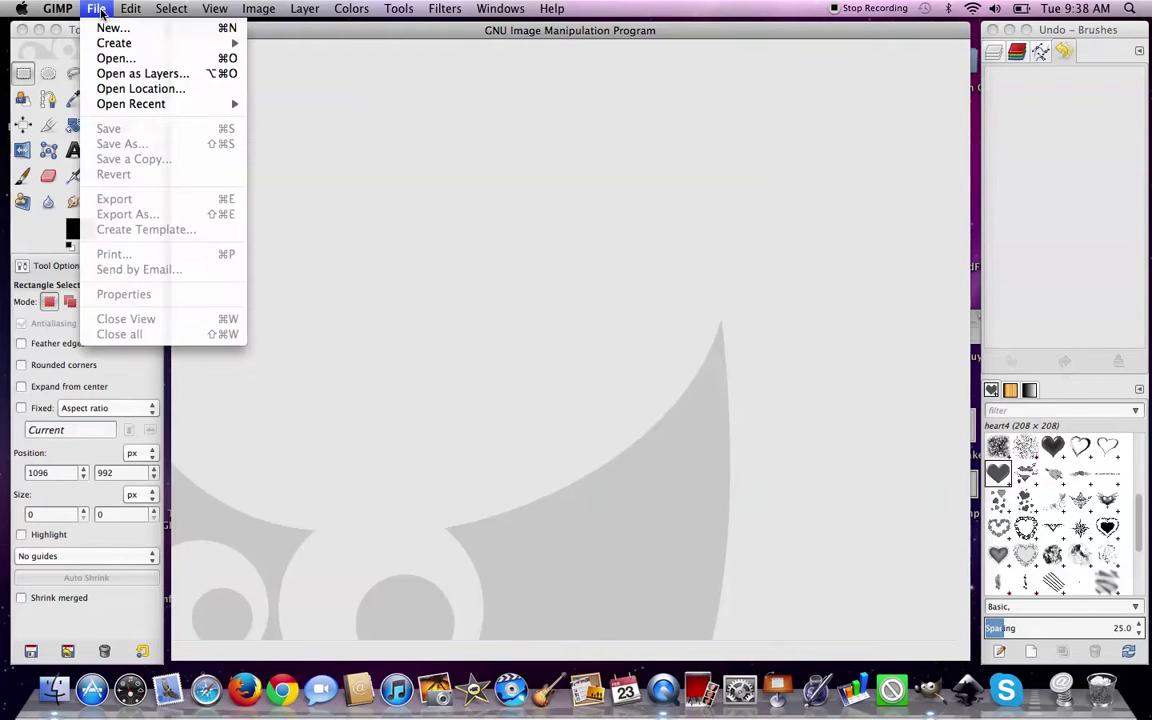
left_click(103, 29)
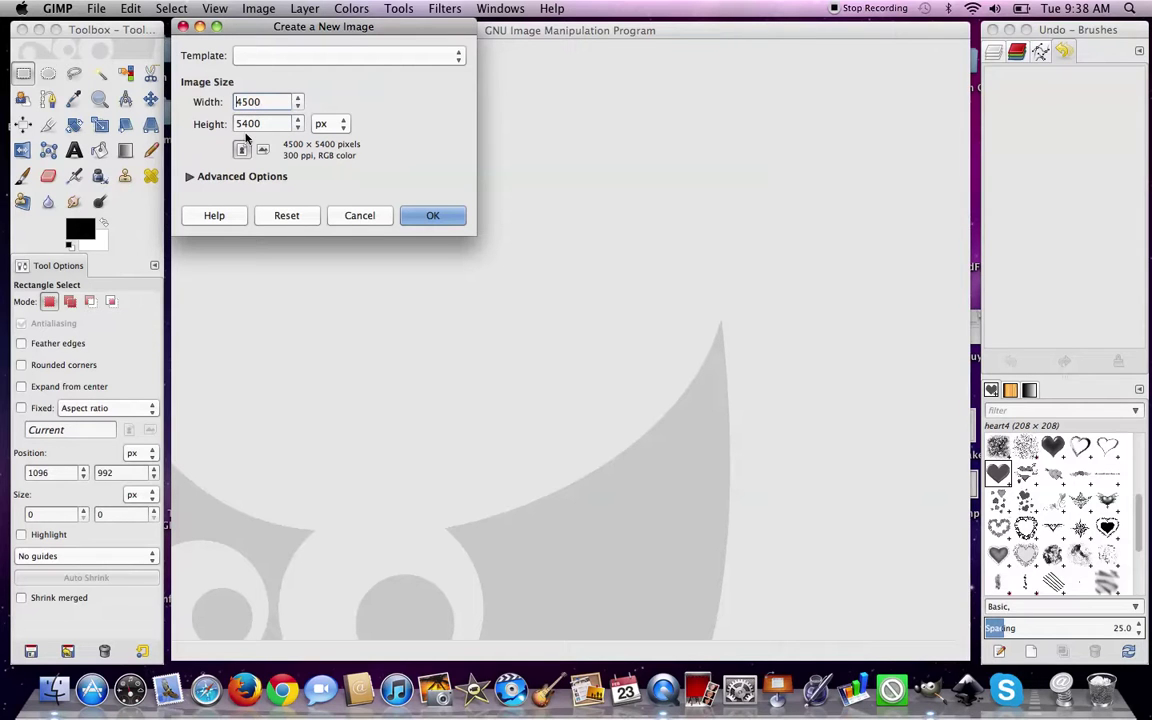
left_click(344, 126)
left_click(343, 146)
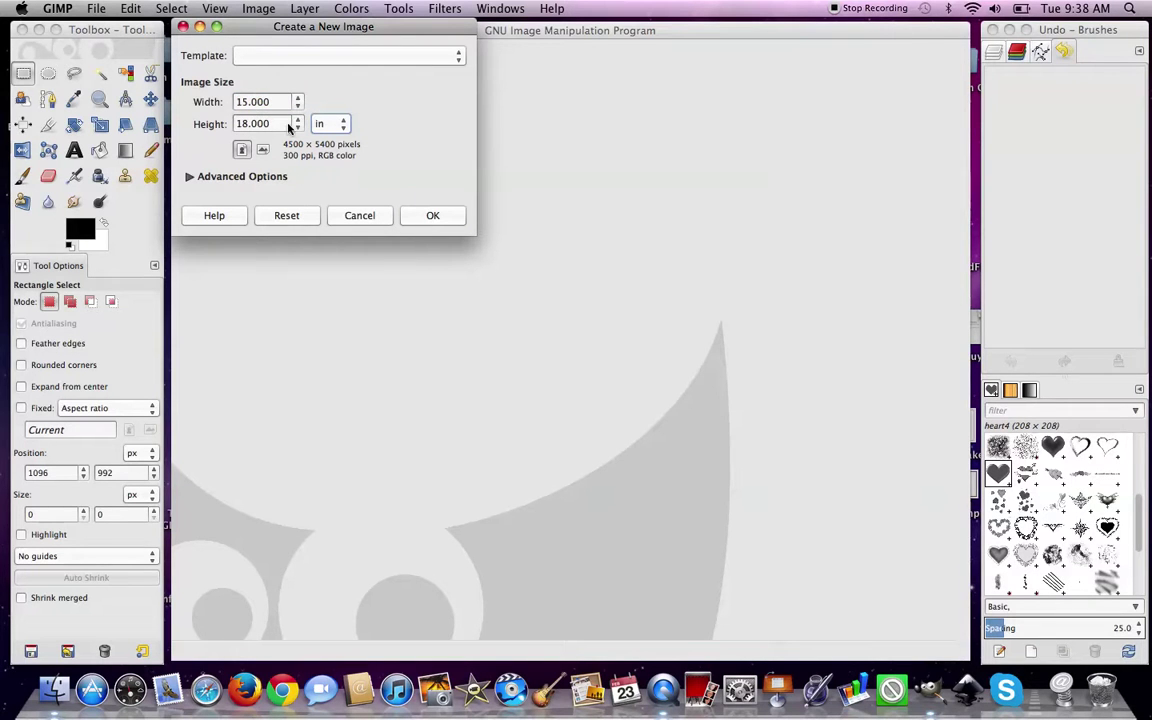
left_click(343, 124)
left_click(345, 105)
left_click(188, 177)
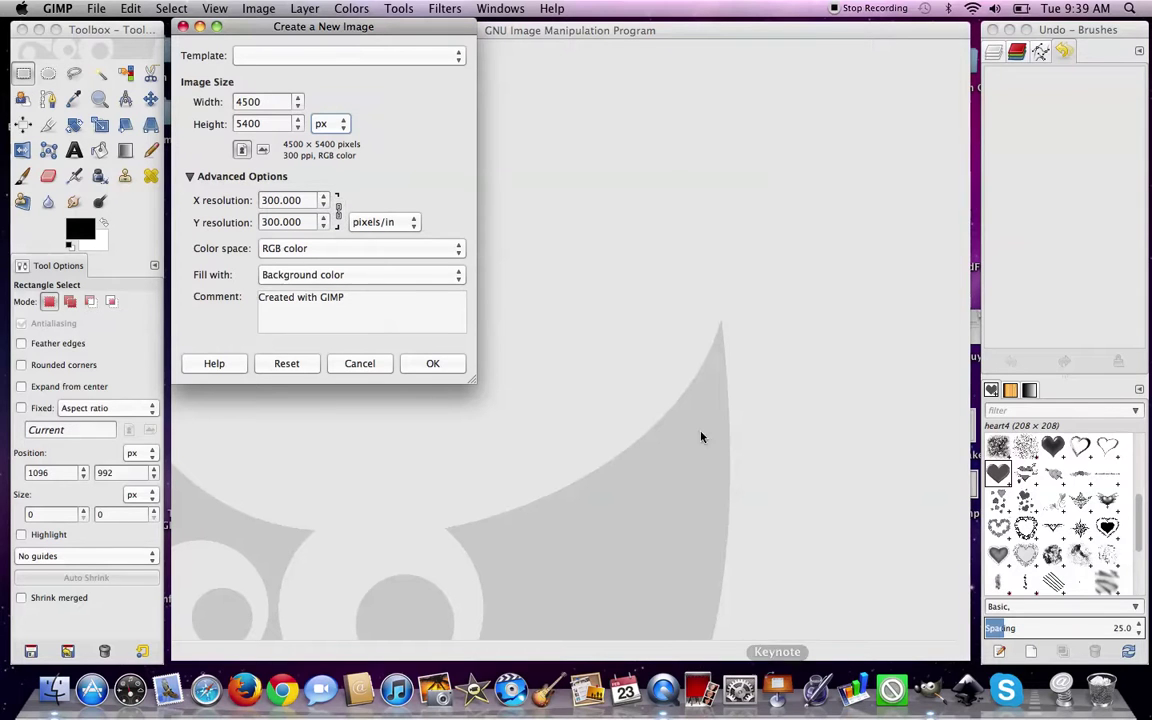
- Keep RGB color as the colour space and set Fill with to Transparency
left_click(268, 249)
left_click(268, 250)
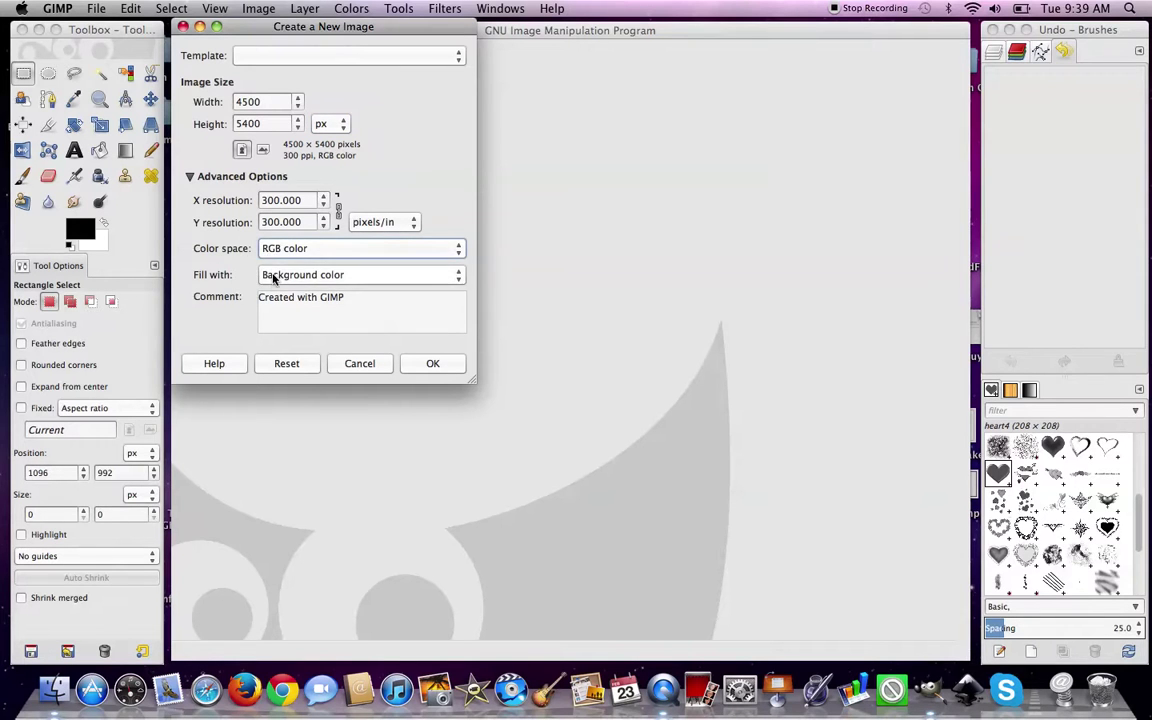
left_click(272, 276)
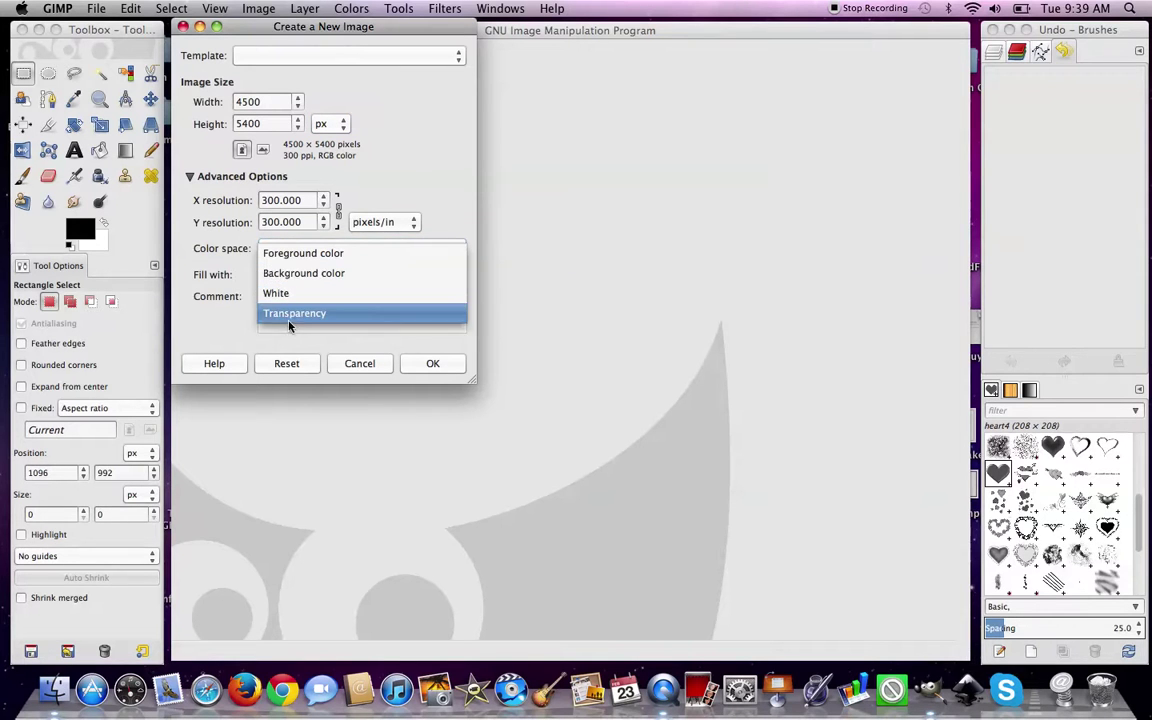
left_click(289, 314)
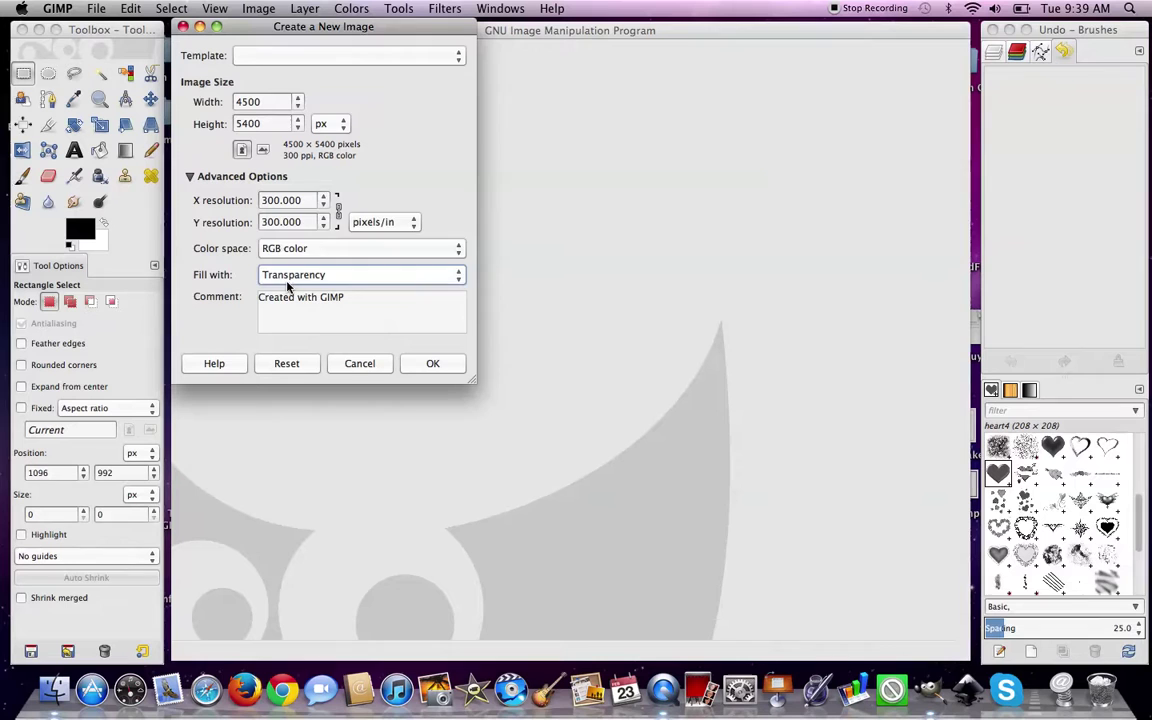
left_click(289, 275)
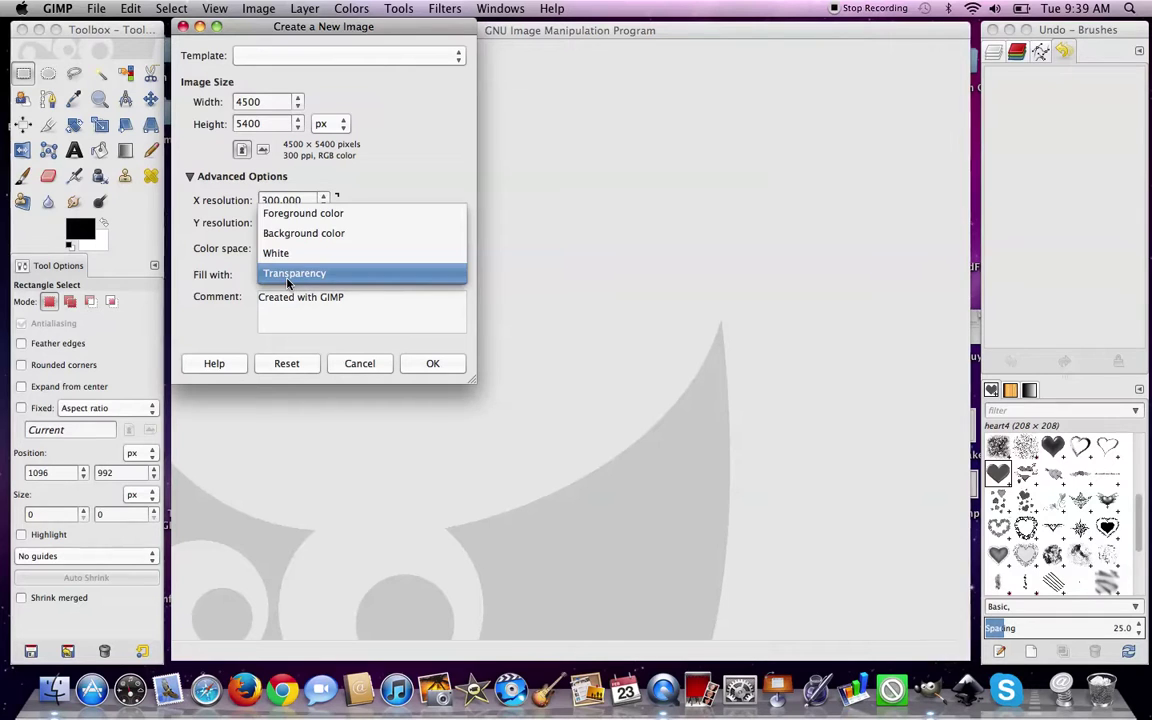
left_click(287, 281)
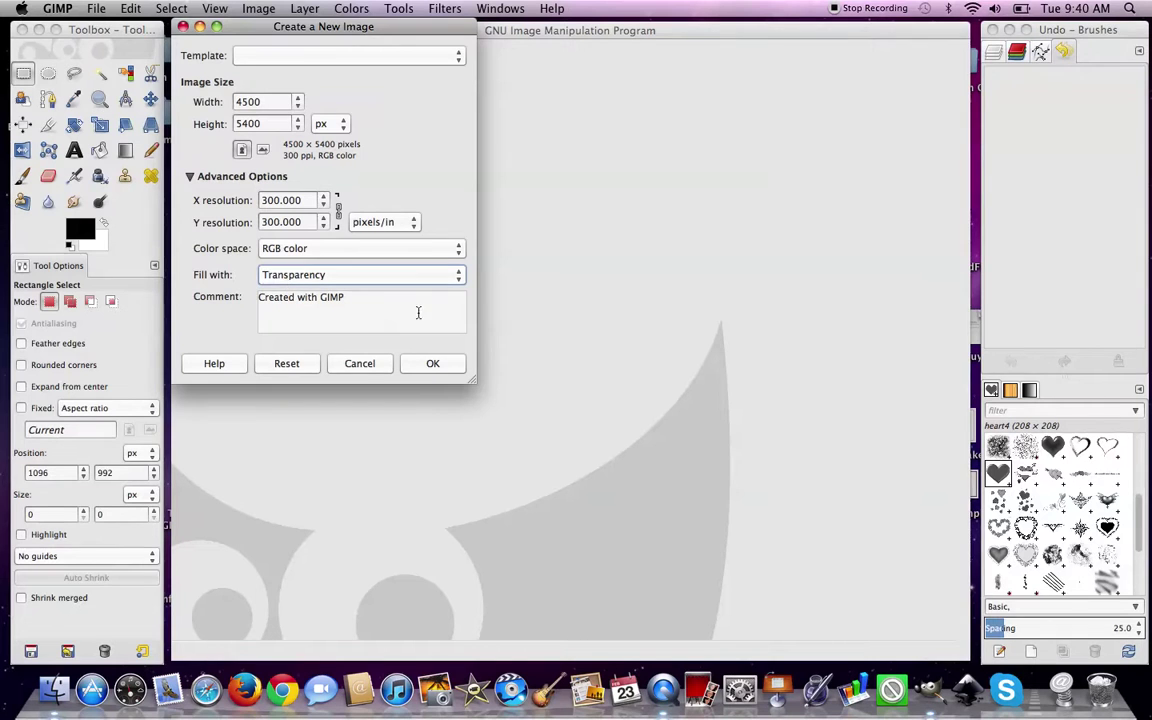
- Confirm to create the transparent 4500×5400 canvas, then bring up the File menu
left_click(432, 363)
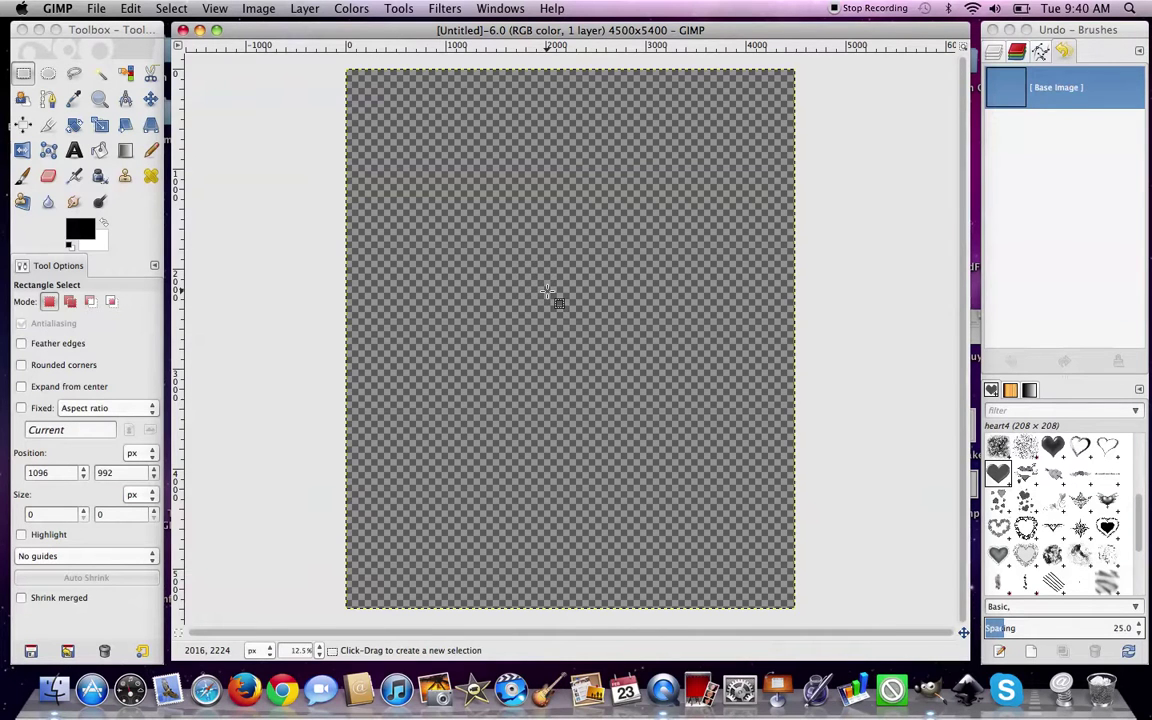
left_click(96, 8)
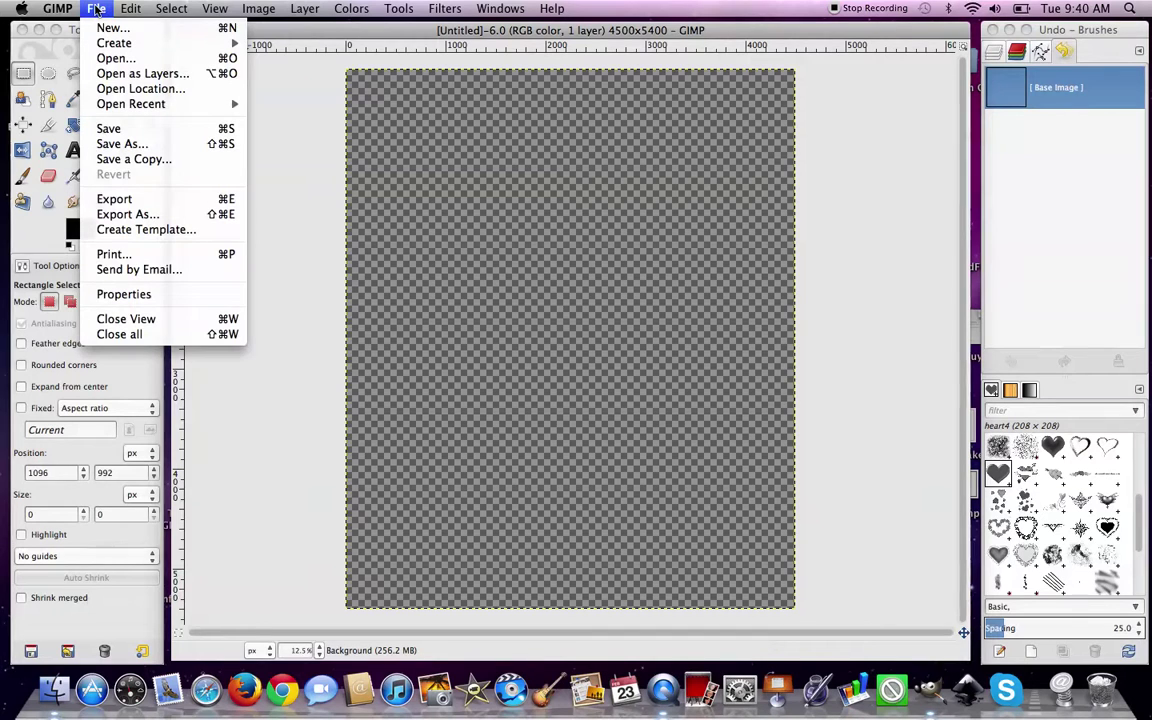
- Create a new-image template named 'MerchBA' from the current canvas
left_click(152, 230)
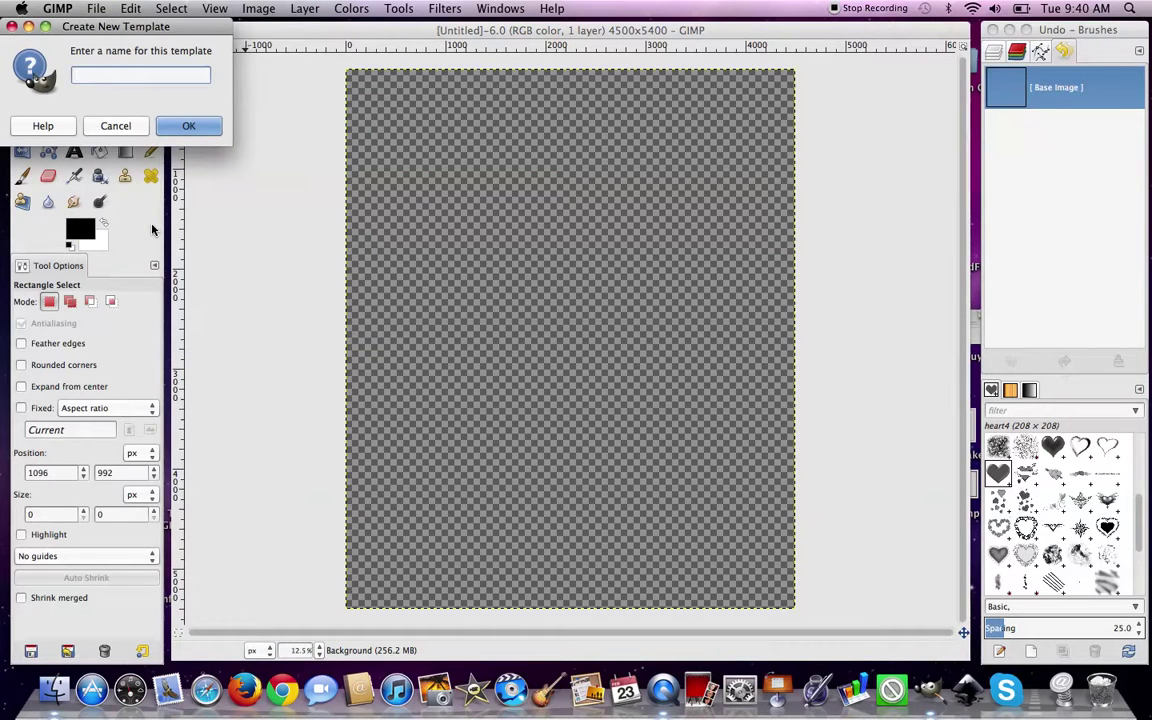
type("MerchBA")
key("Return")
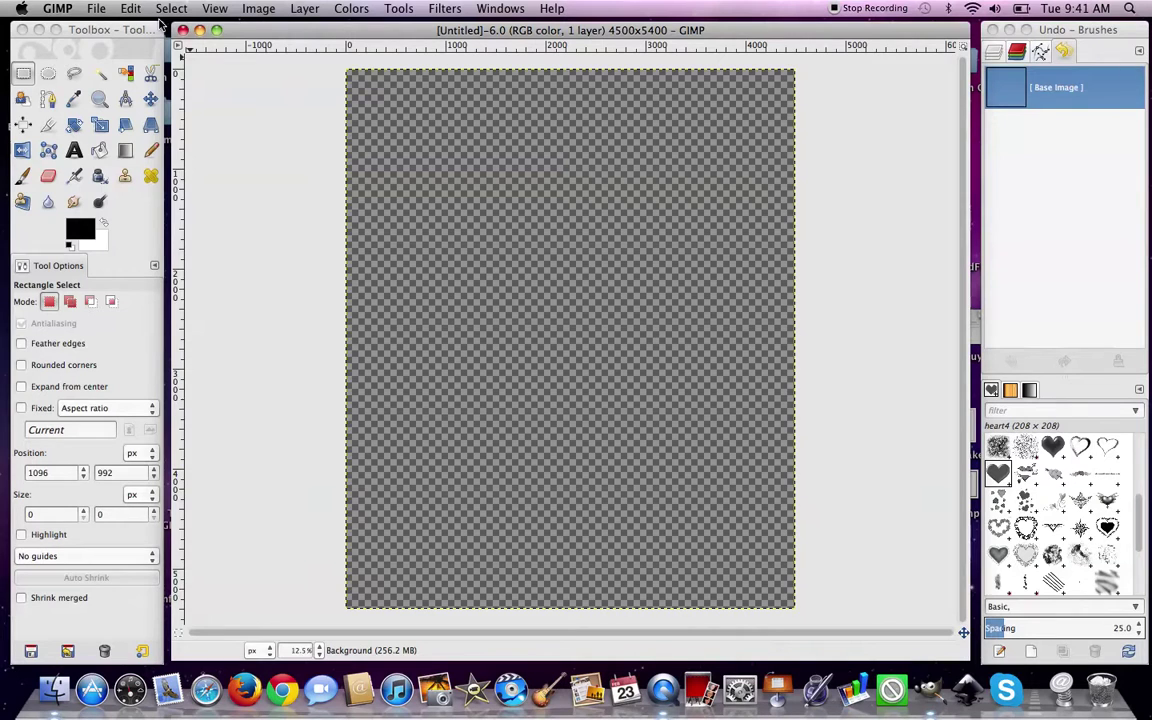
- Open the File > Open… dialog and cancel it without opening anything
left_click(93, 8)
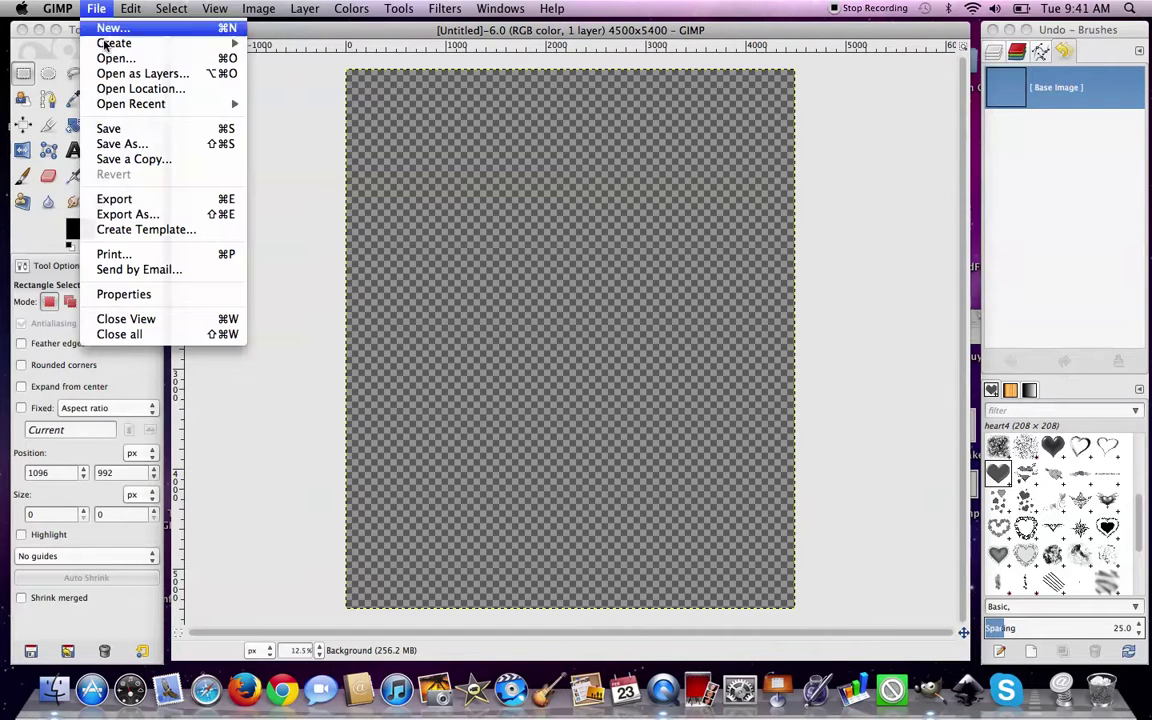
mouse_move(117, 107)
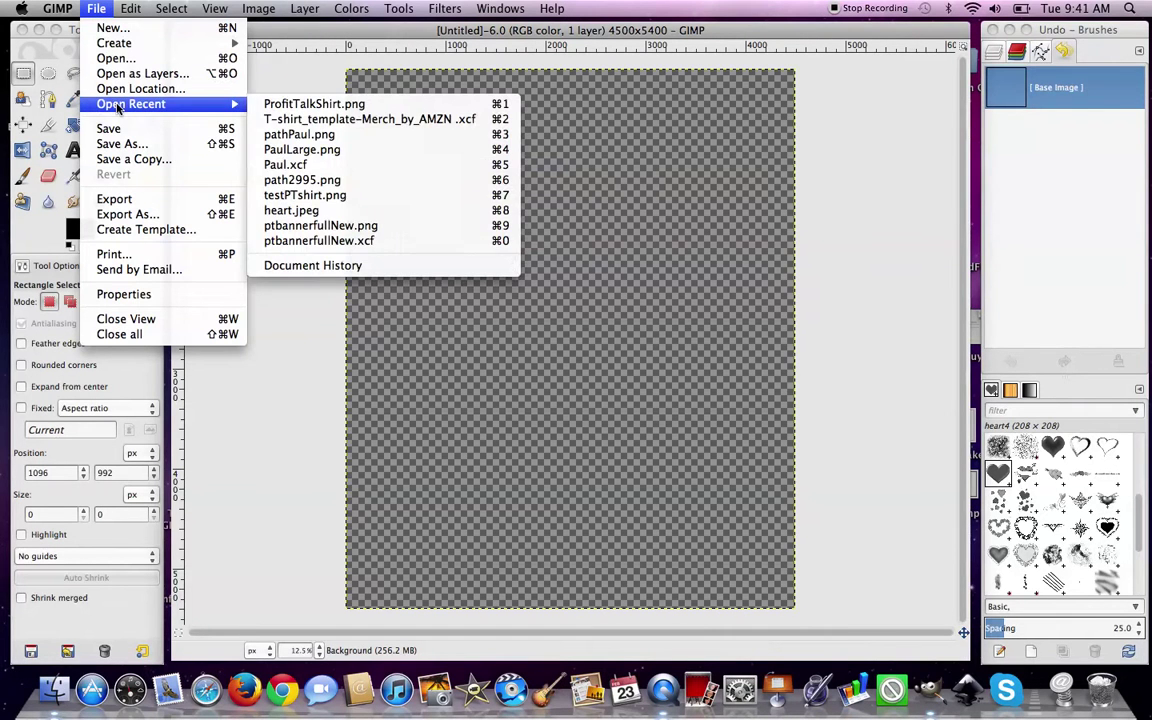
left_click(114, 60)
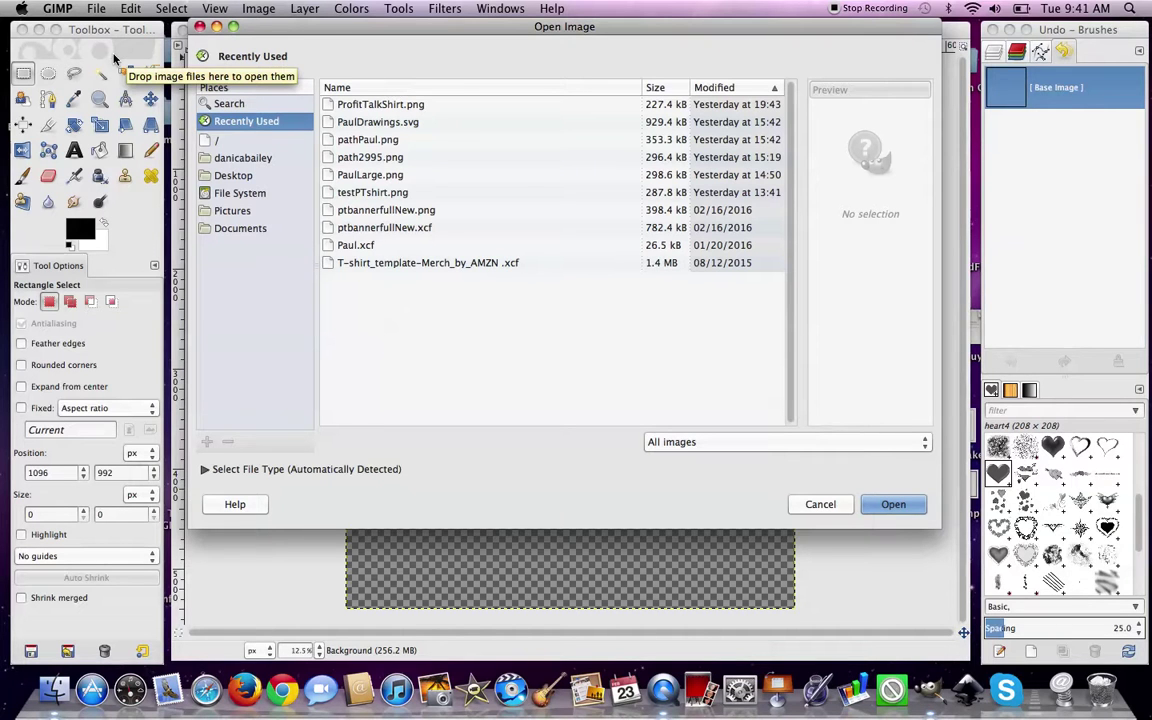
left_click(828, 508)
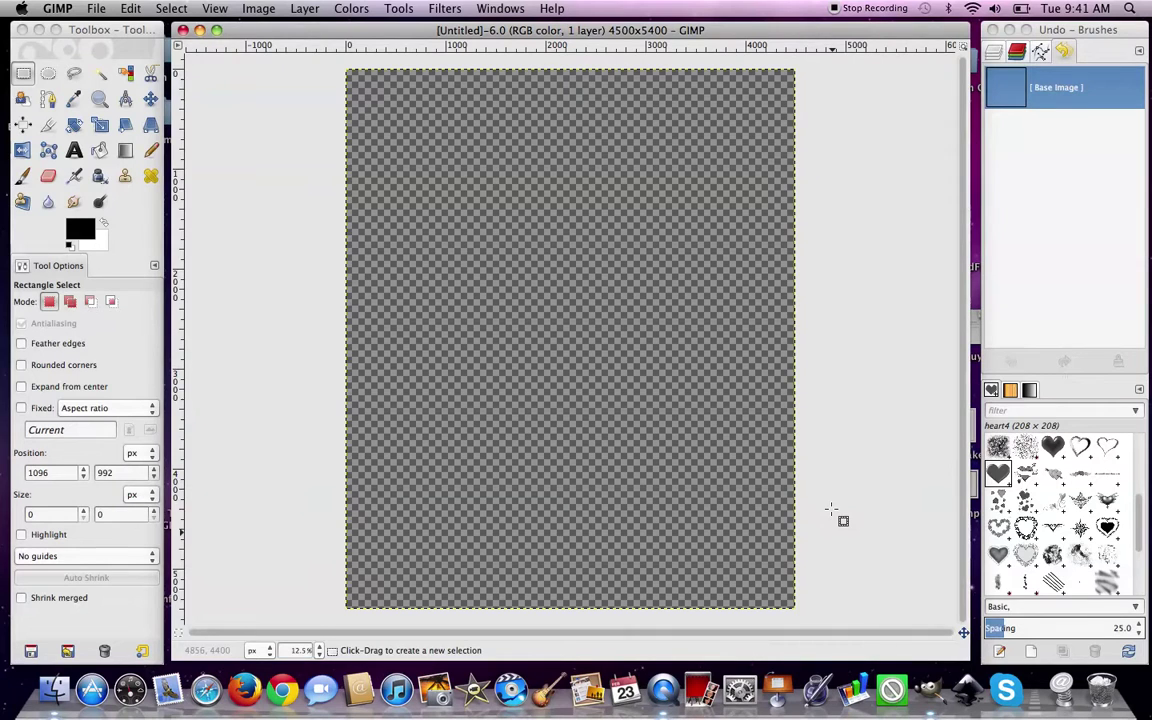
left_click(97, 9)
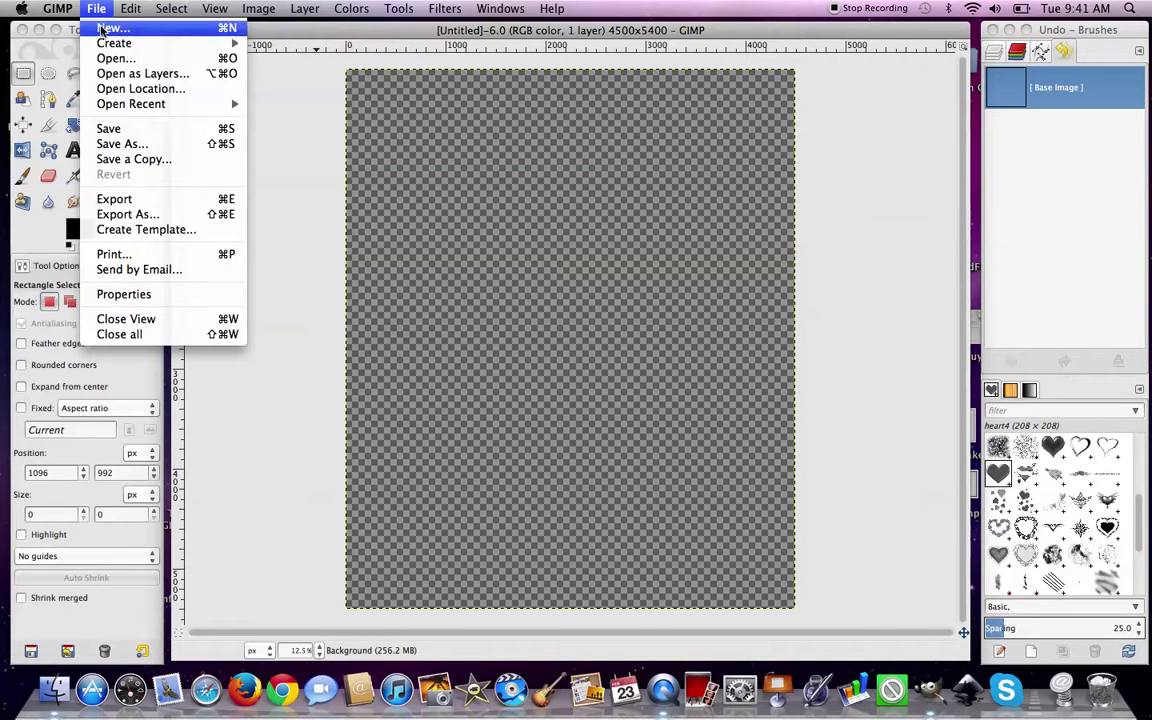
left_click(101, 30)
left_click(238, 57)
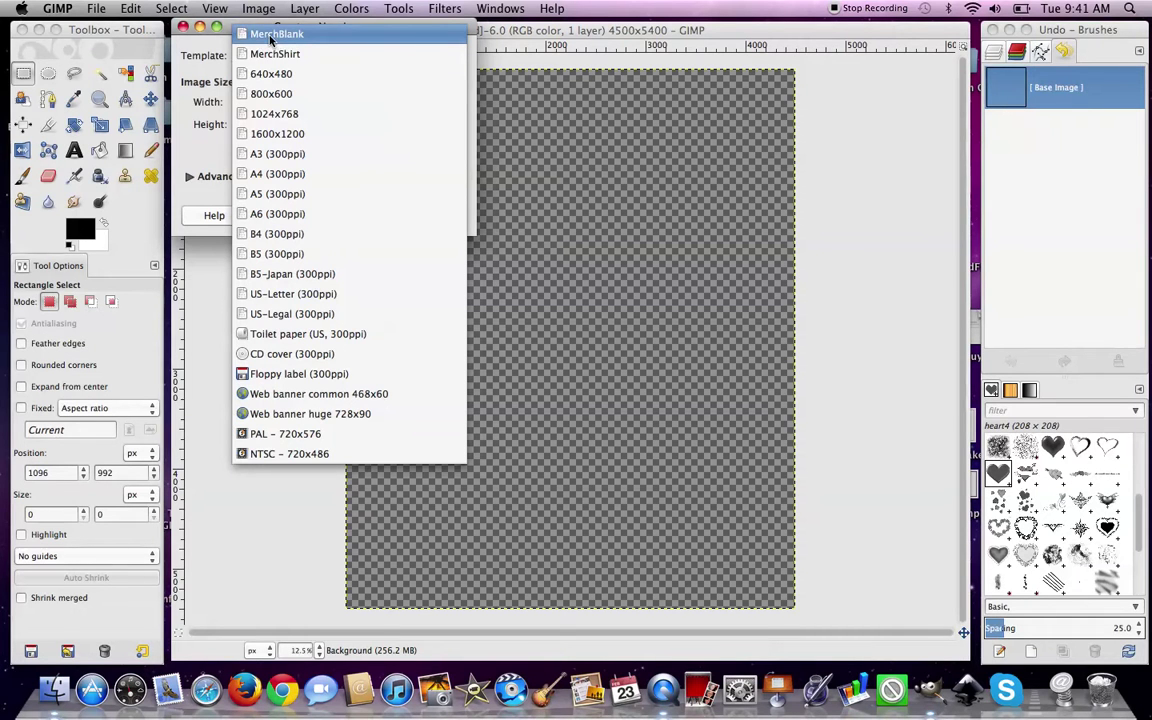
left_click(197, 189)
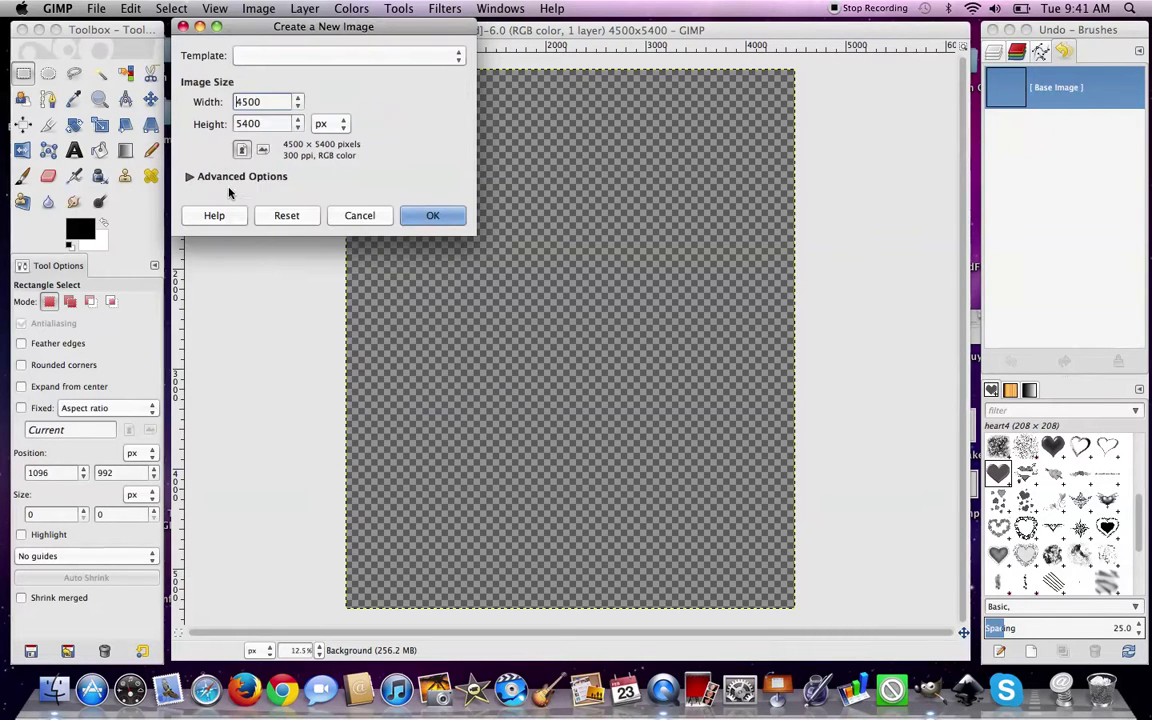
left_click(354, 216)
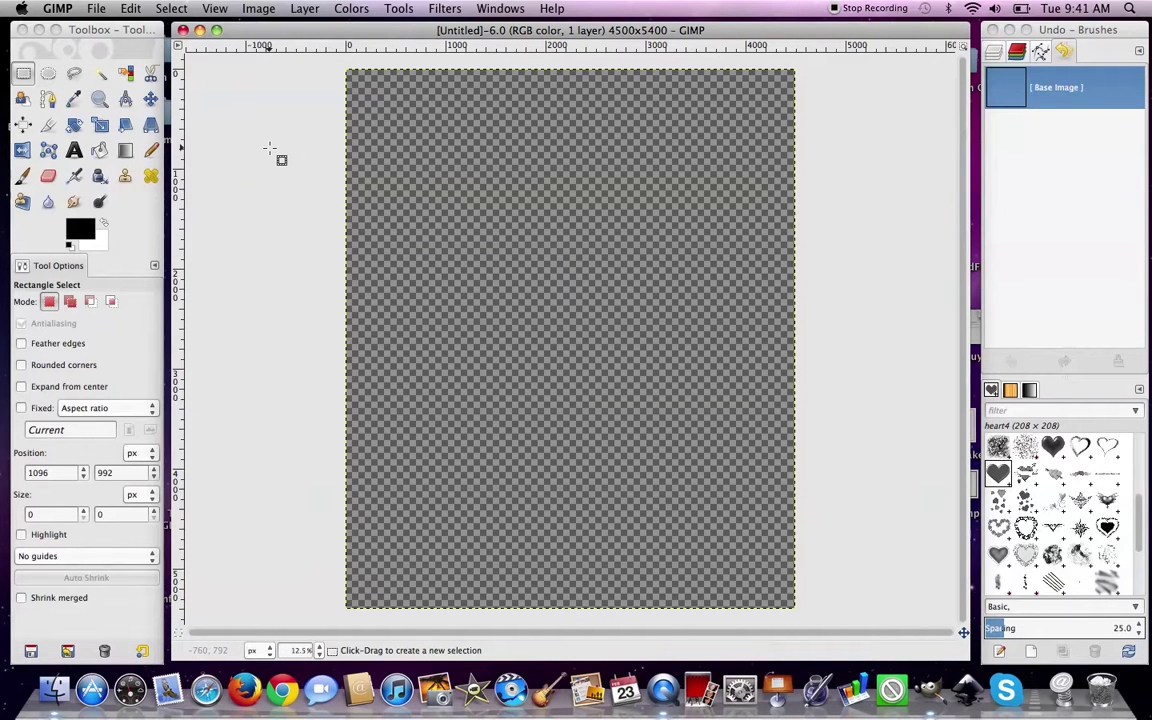
left_click(96, 9)
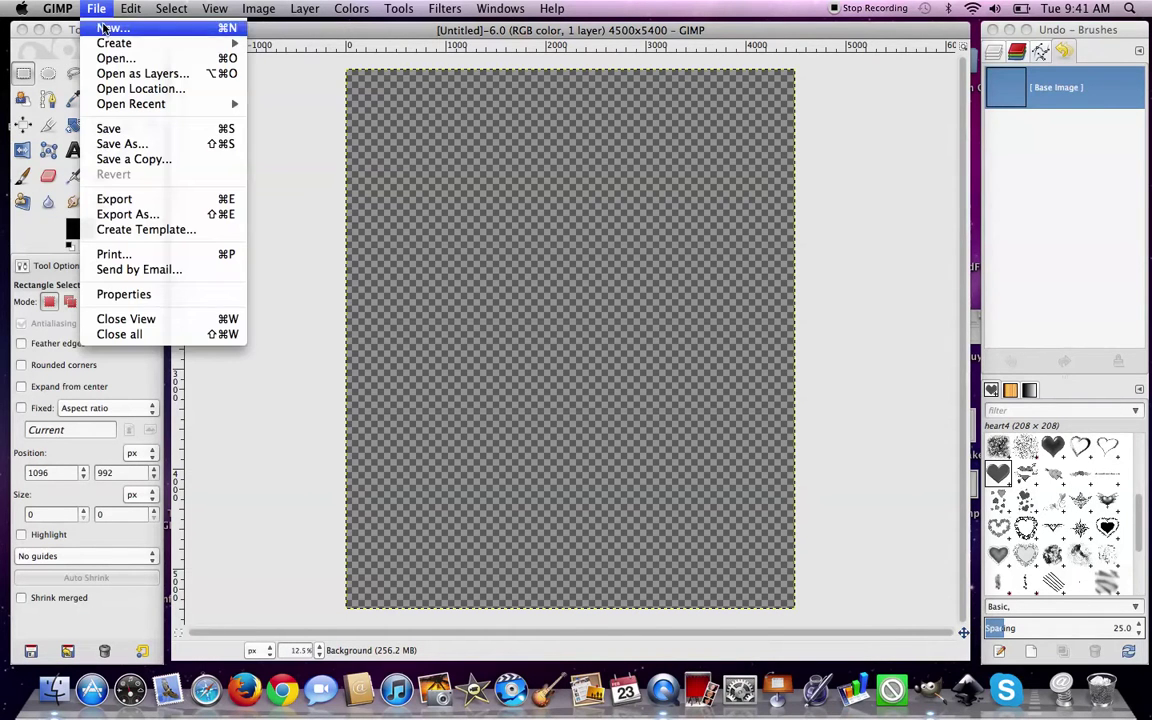
left_click(104, 25)
left_click(268, 60)
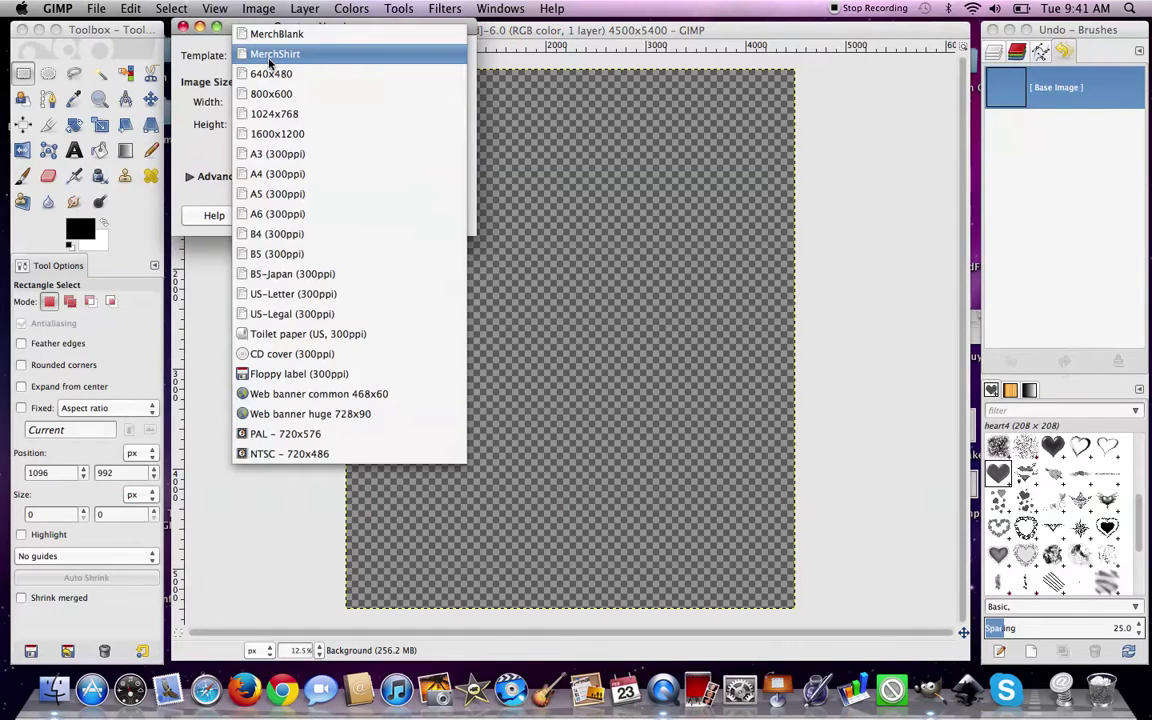
left_click(290, 53)
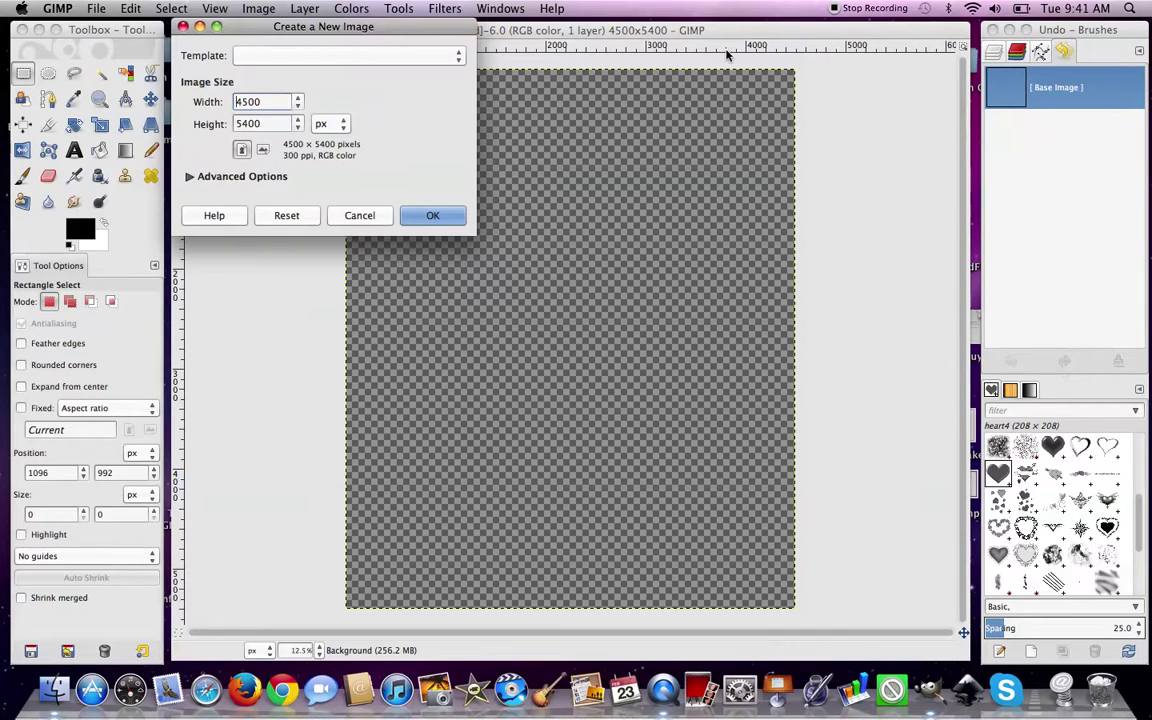
left_click(371, 220)
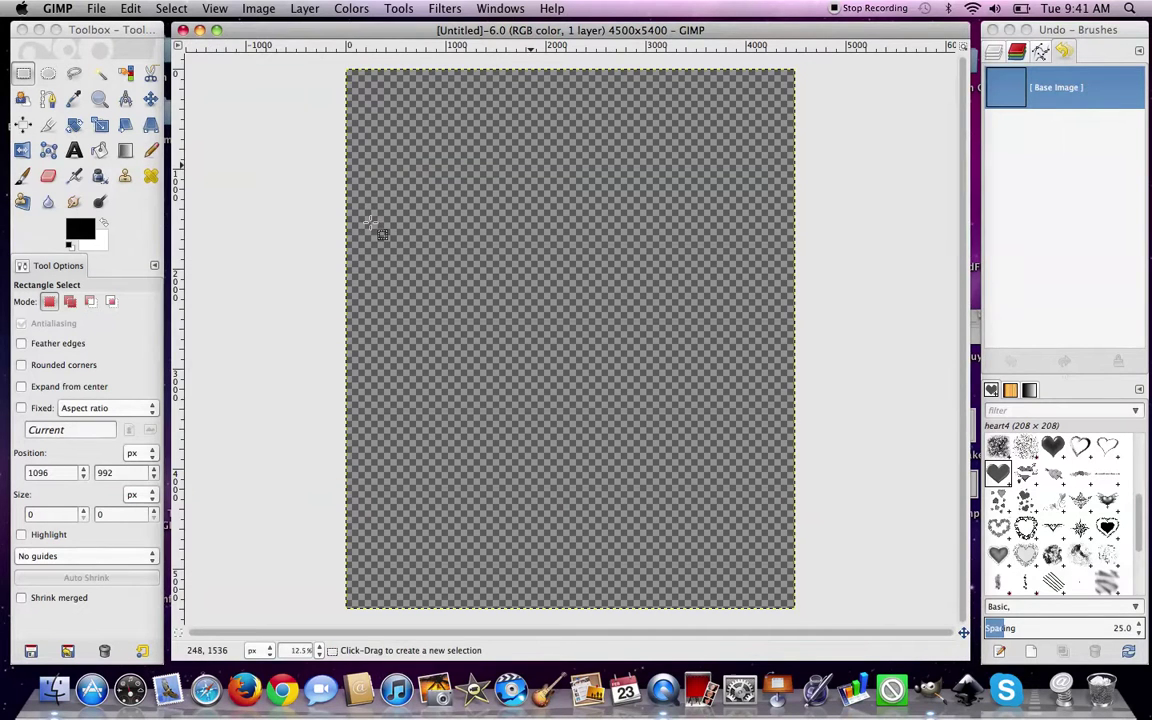